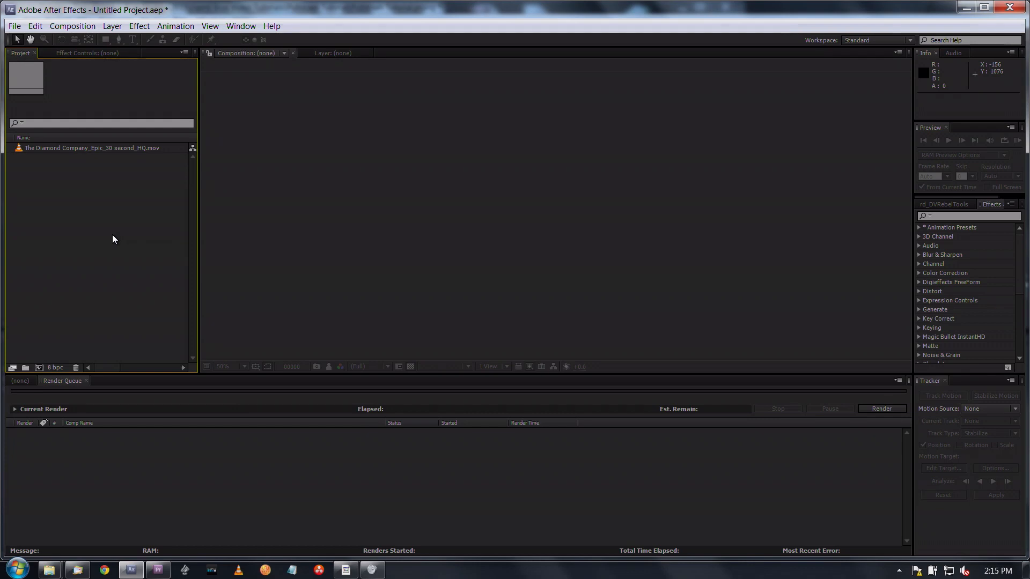
- Create a composition from the footage The Diamond Company_Epic_30 second_HQ.mov
{"action": "left_click", "coordinate": [30, 380]}
{"action": "left_click", "coordinate": [69, 269]}
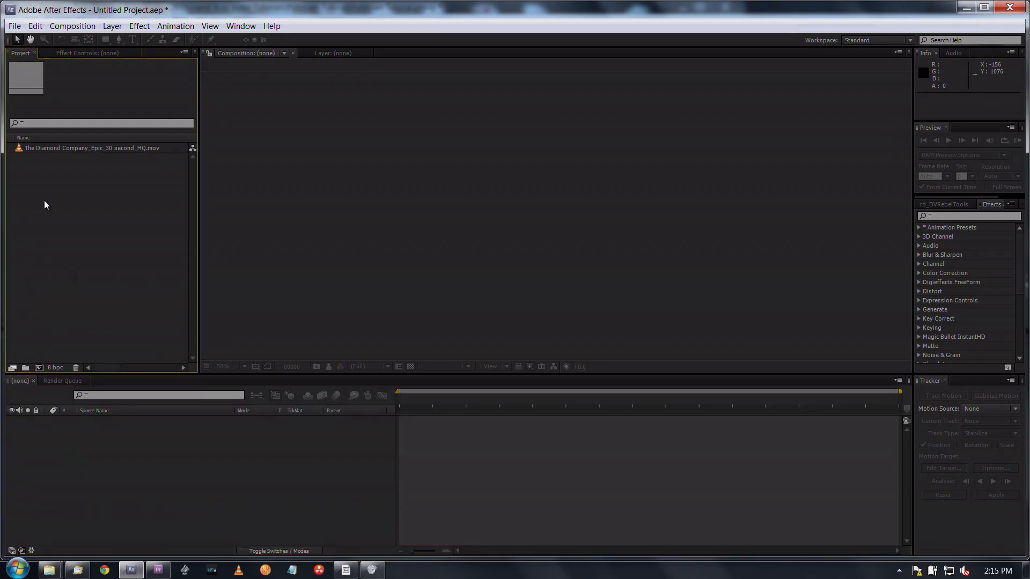
{"action": "left_click", "coordinate": [18, 148]}
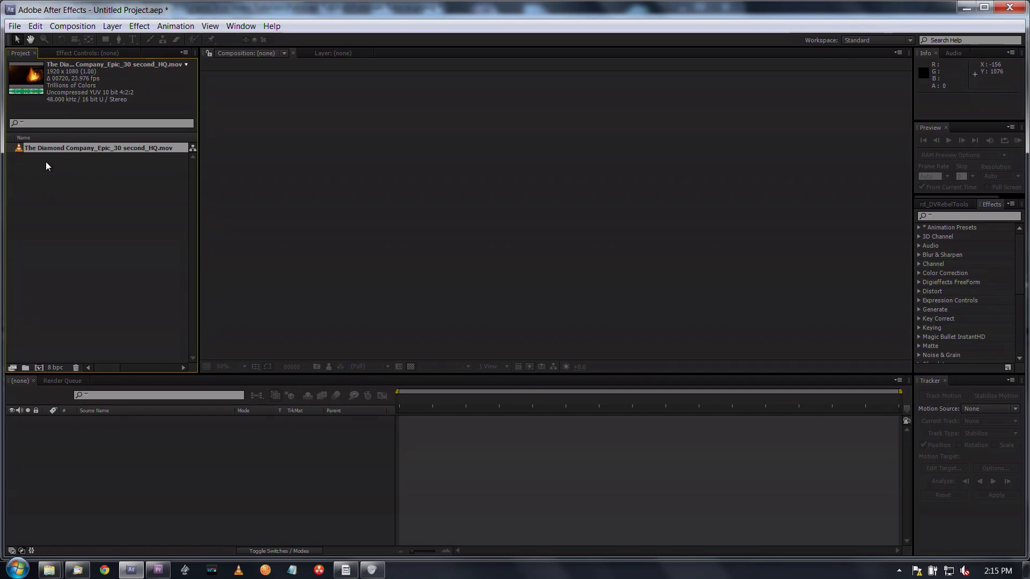
{"action": "left_click_drag", "start_coordinate": [18, 152], "coordinate": [40, 364]}
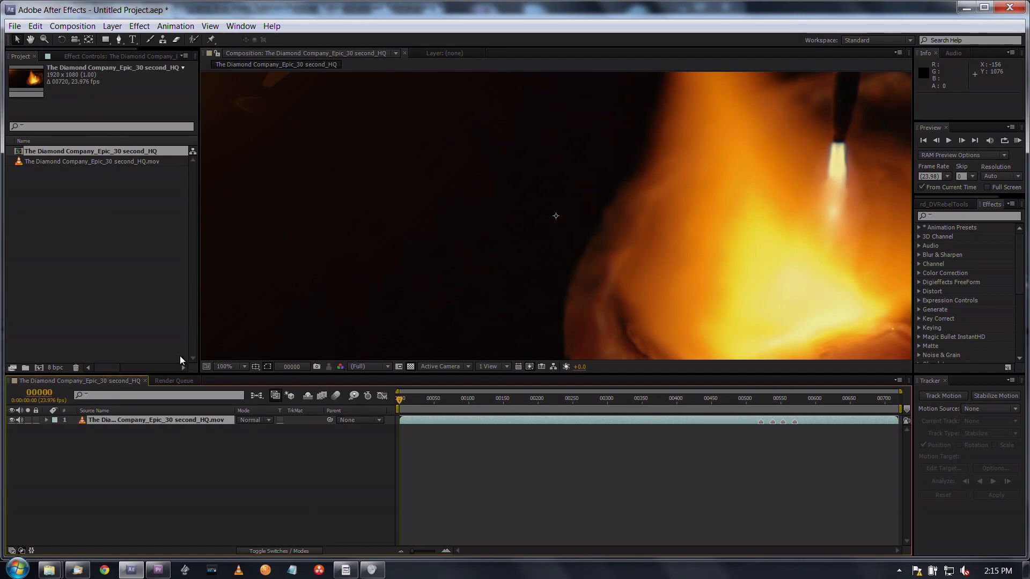
- Add the Diamond Company composition to the render queue with the PhotoJPEG output module
{"action": "left_click", "coordinate": [73, 25]}
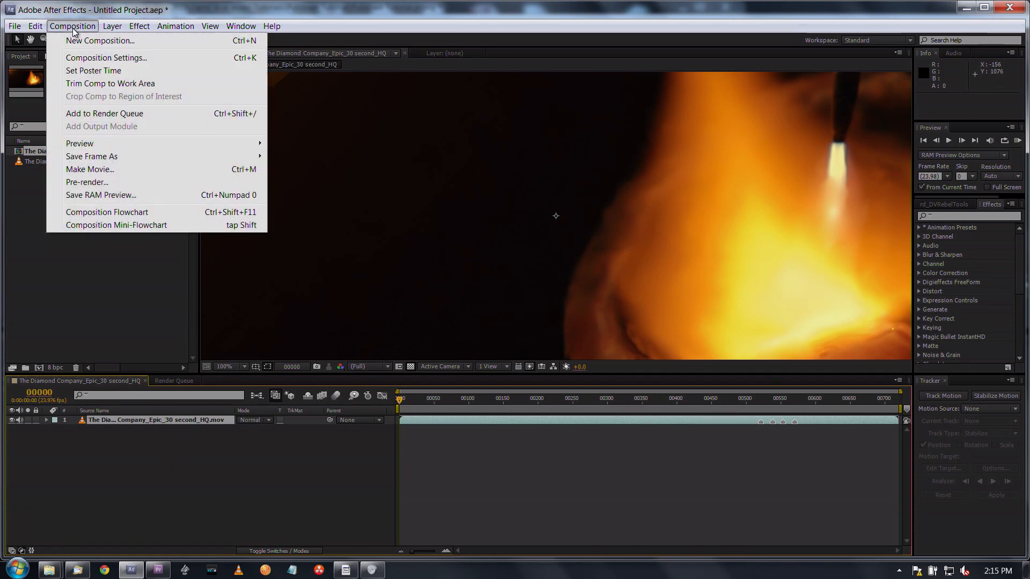
{"action": "left_click", "coordinate": [94, 172]}
{"action": "left_click", "coordinate": [74, 450]}
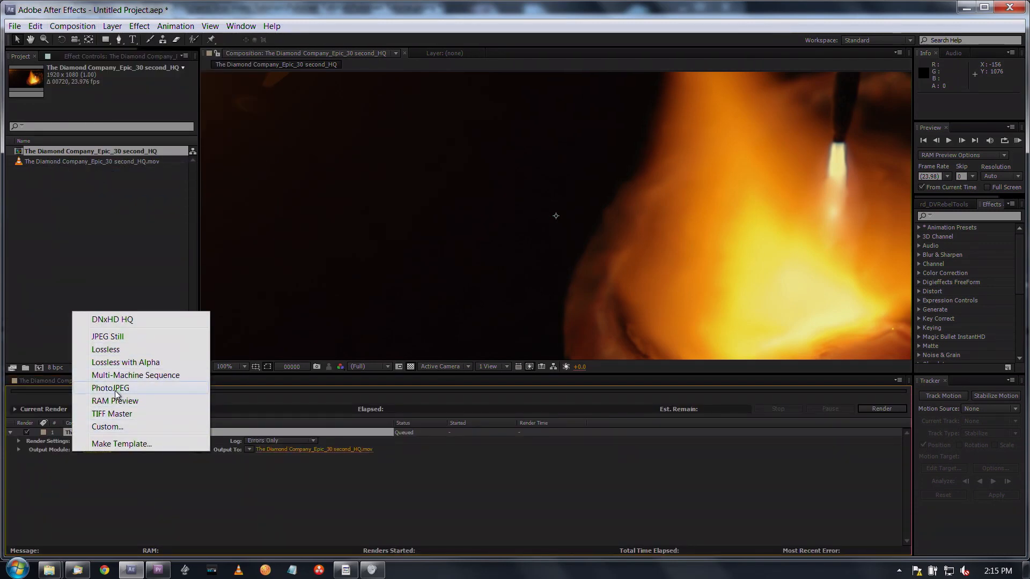
{"action": "left_click", "coordinate": [110, 387]}
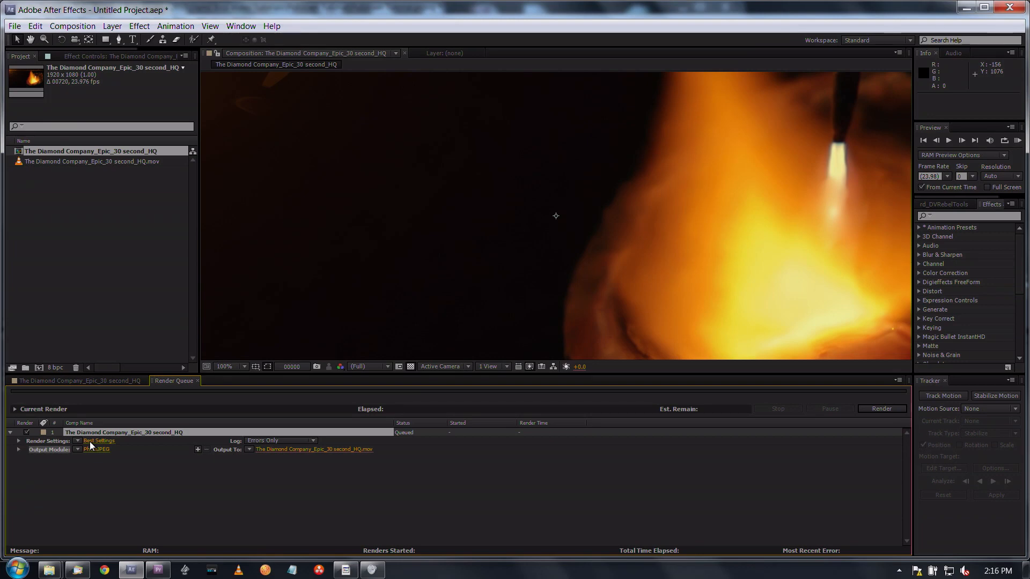
- In the queued item's render settings, set Field Render to Upper Field First and 3:2 Pulldown to WSSWW
{"action": "left_click", "coordinate": [100, 441]}
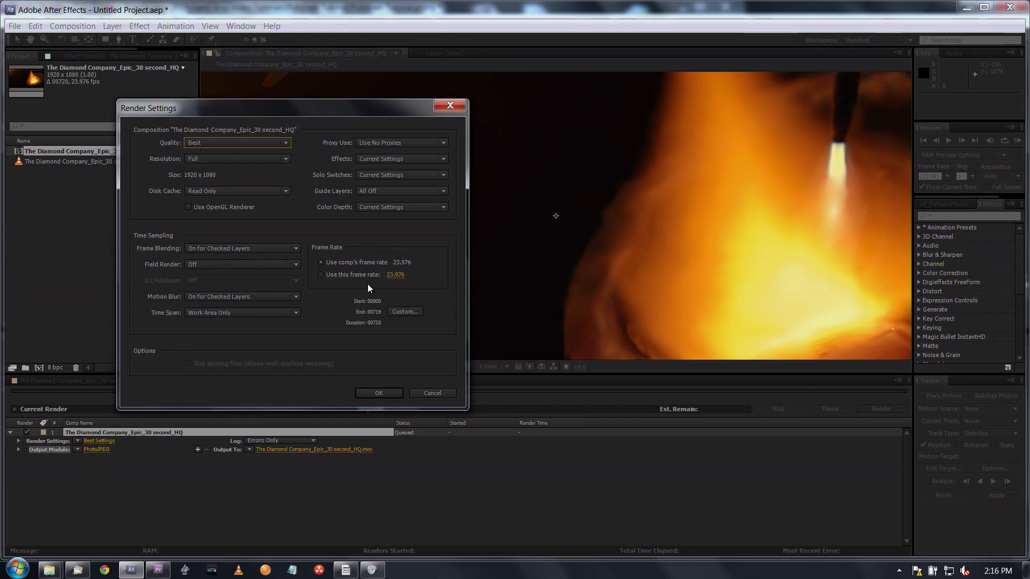
{"action": "left_click", "coordinate": [295, 265]}
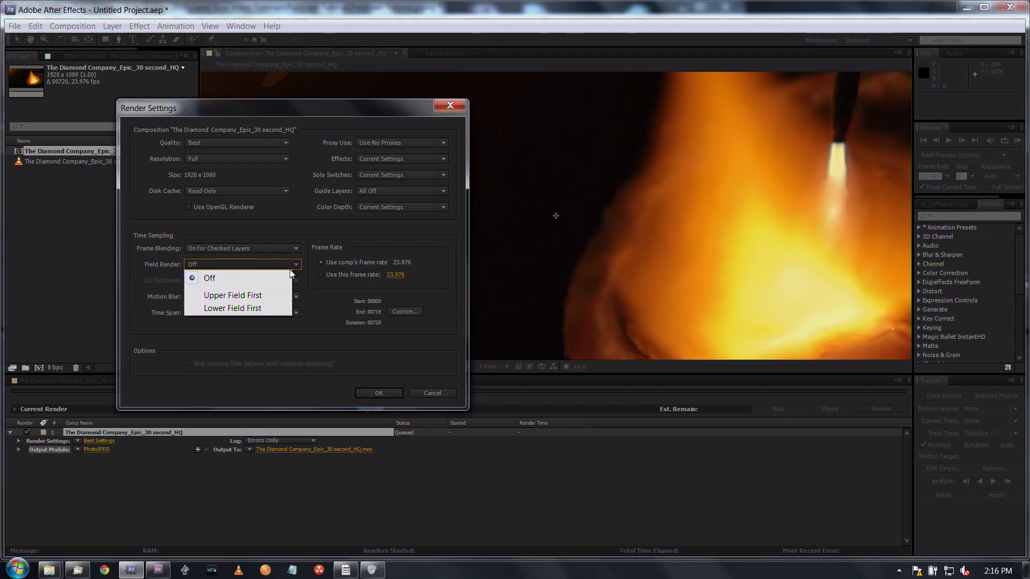
{"action": "left_click", "coordinate": [275, 293]}
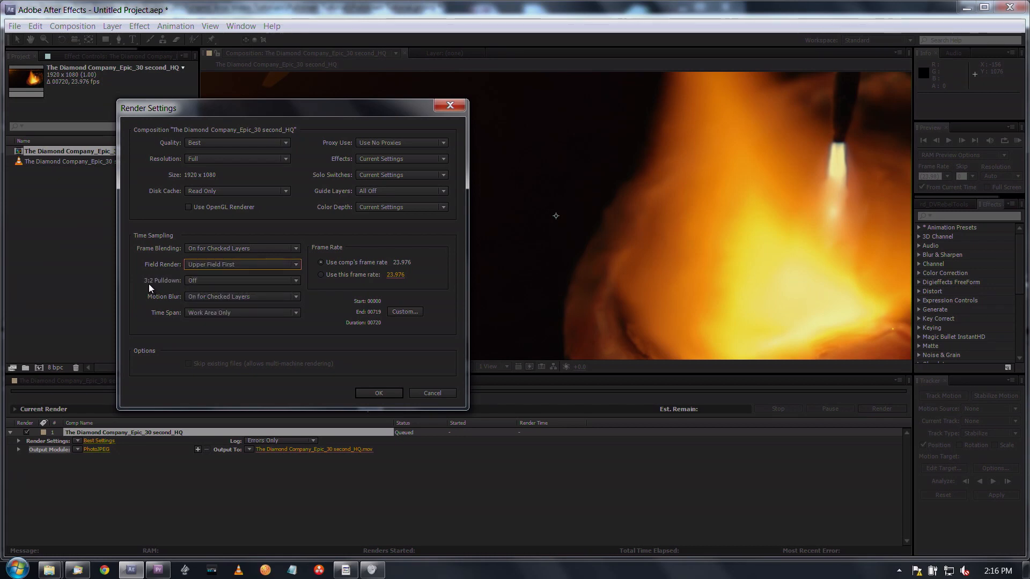
{"action": "left_click", "coordinate": [296, 281]}
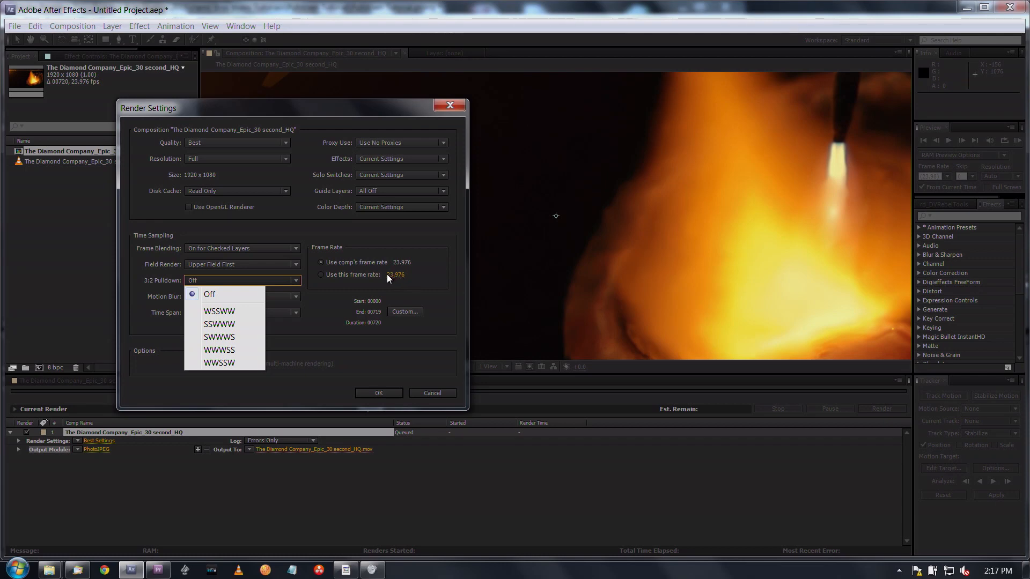
{"action": "left_click", "coordinate": [218, 312]}
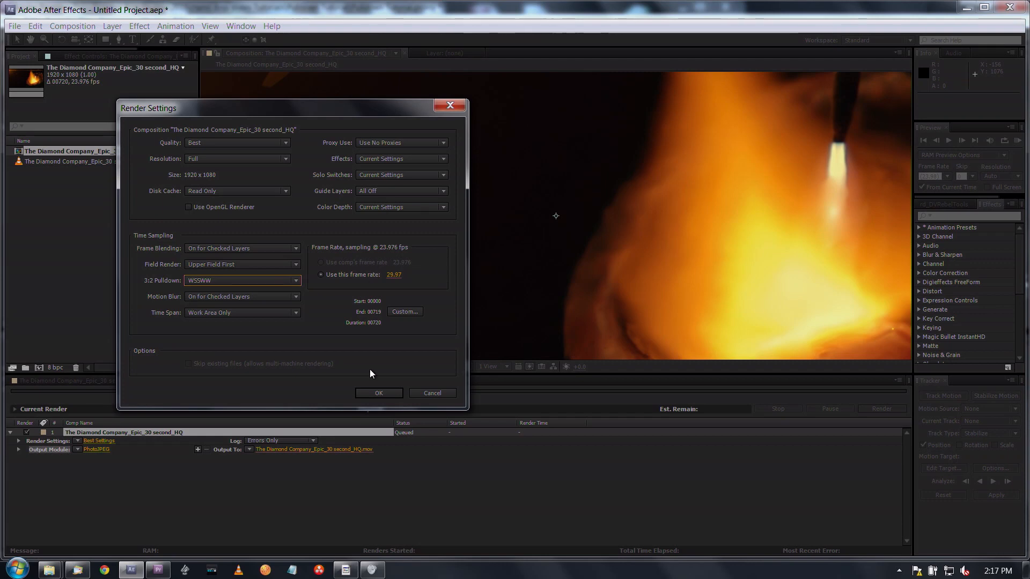
{"action": "left_click", "coordinate": [377, 393]}
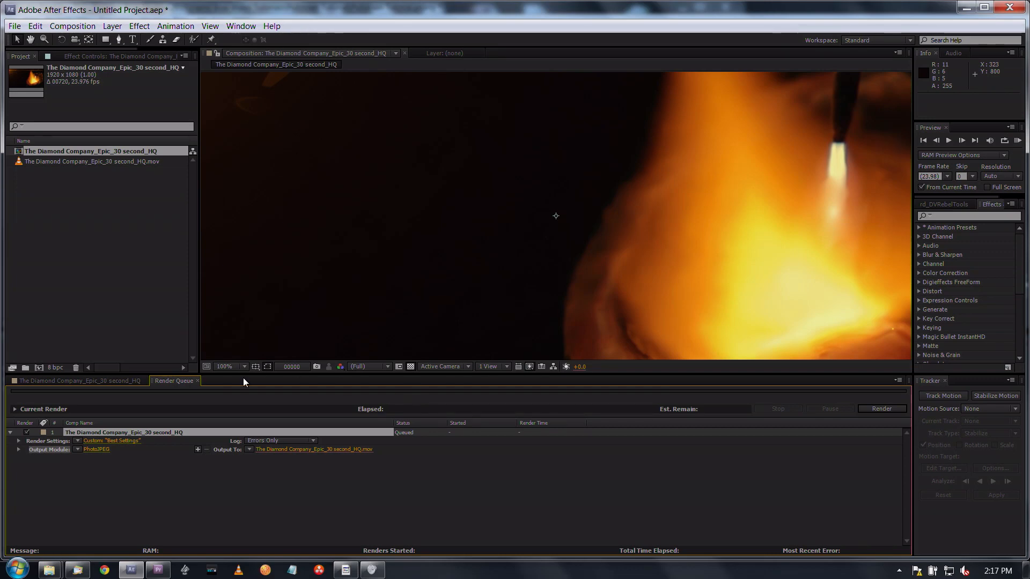
- Switch to Premiere Pro and examine the properties of the Pulldown Tutorial sequence and the 00000.MTS clip, previewing its footage
{"action": "left_click", "coordinate": [158, 570]}
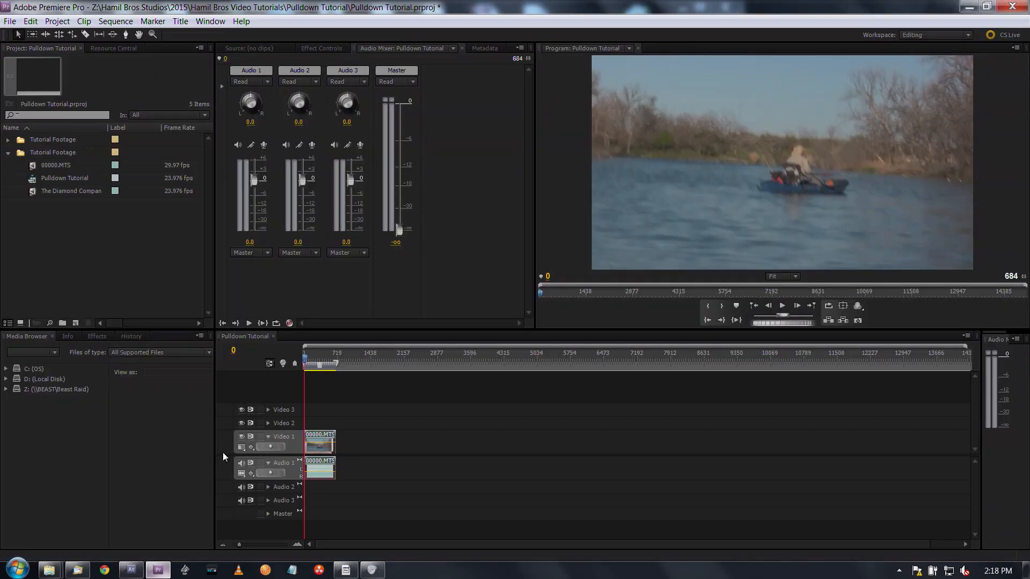
{"action": "left_click", "coordinate": [134, 259]}
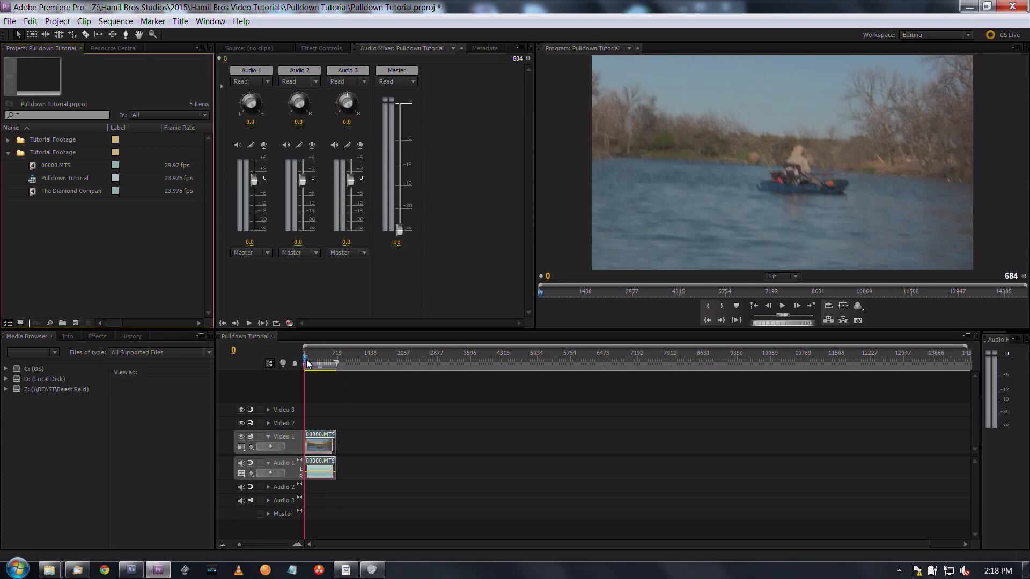
{"action": "left_click", "coordinate": [33, 178]}
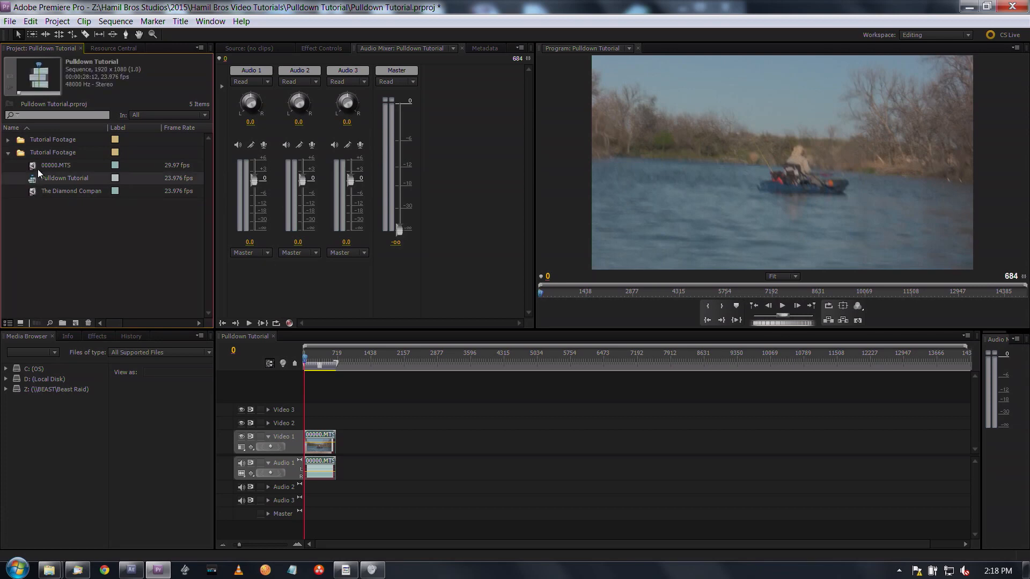
{"action": "left_click", "coordinate": [34, 168]}
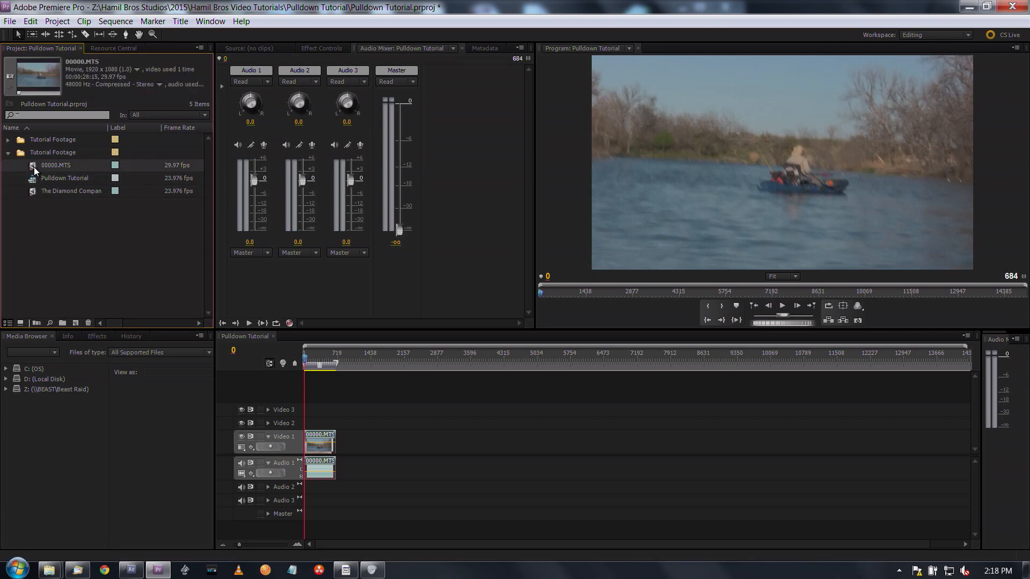
{"action": "left_click", "coordinate": [315, 357]}
{"action": "left_click_drag", "start_coordinate": [312, 359], "coordinate": [309, 359]}
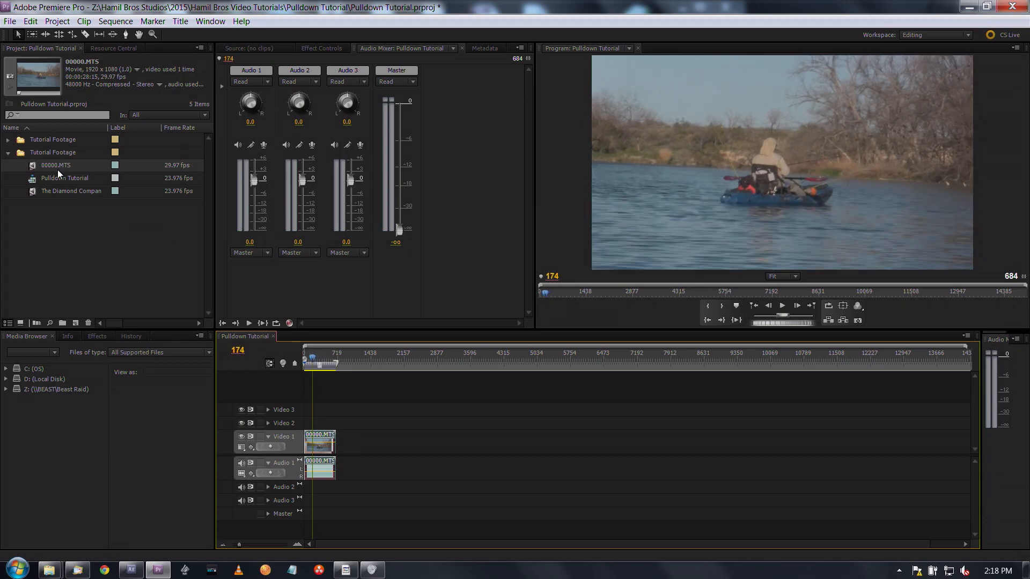
{"action": "left_click", "coordinate": [34, 165]}
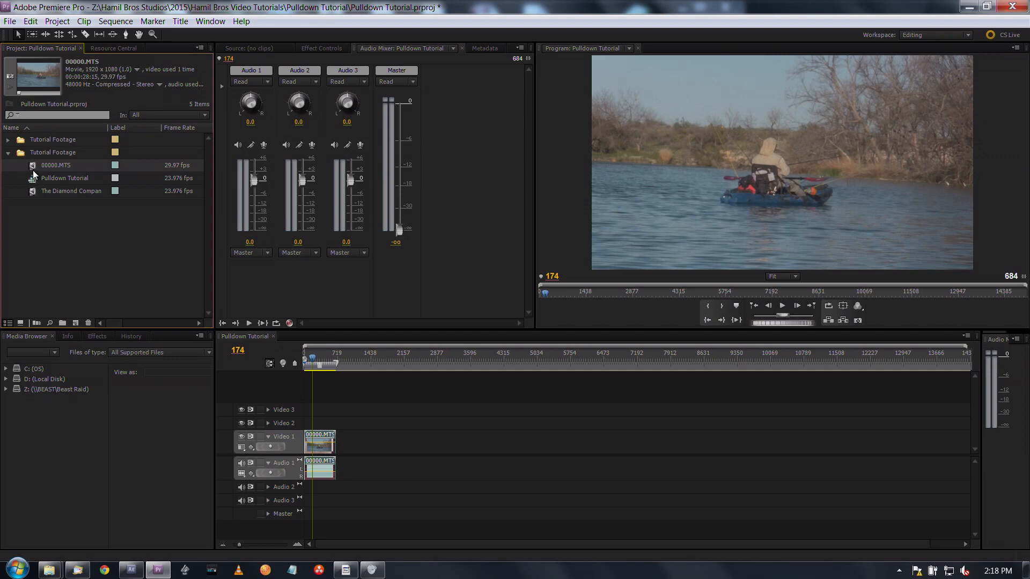
- Copy the 00000.MTS clip from the Pulldown Tutorial sequence
{"action": "left_click", "coordinate": [320, 456]}
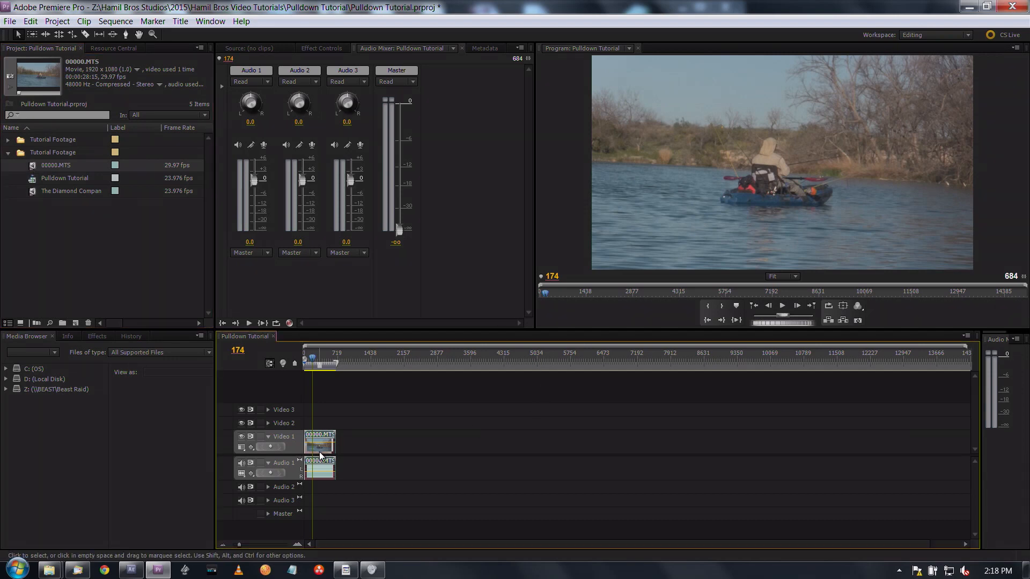
{"action": "right_click", "coordinate": [320, 455]}
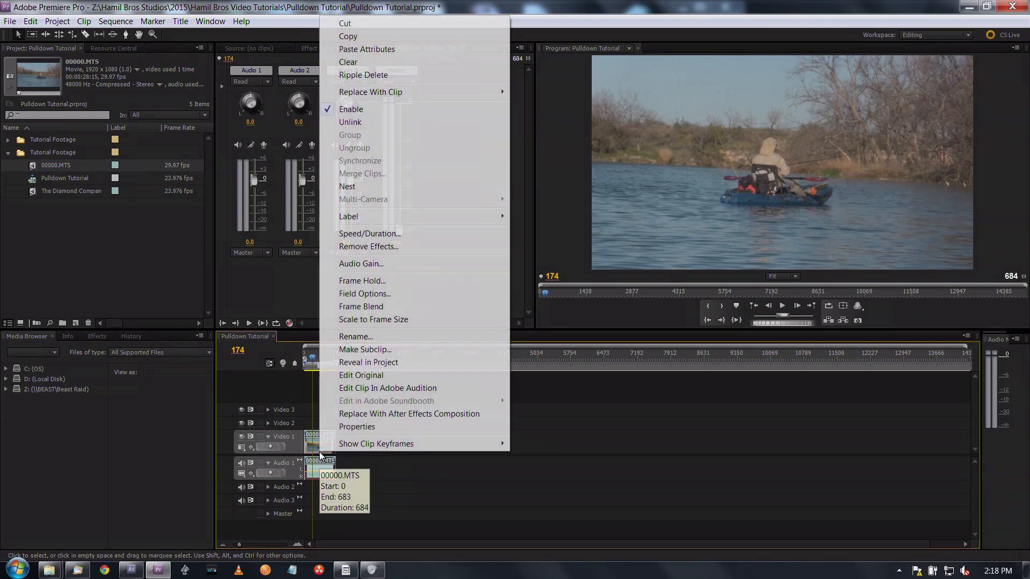
{"action": "left_click", "coordinate": [380, 35]}
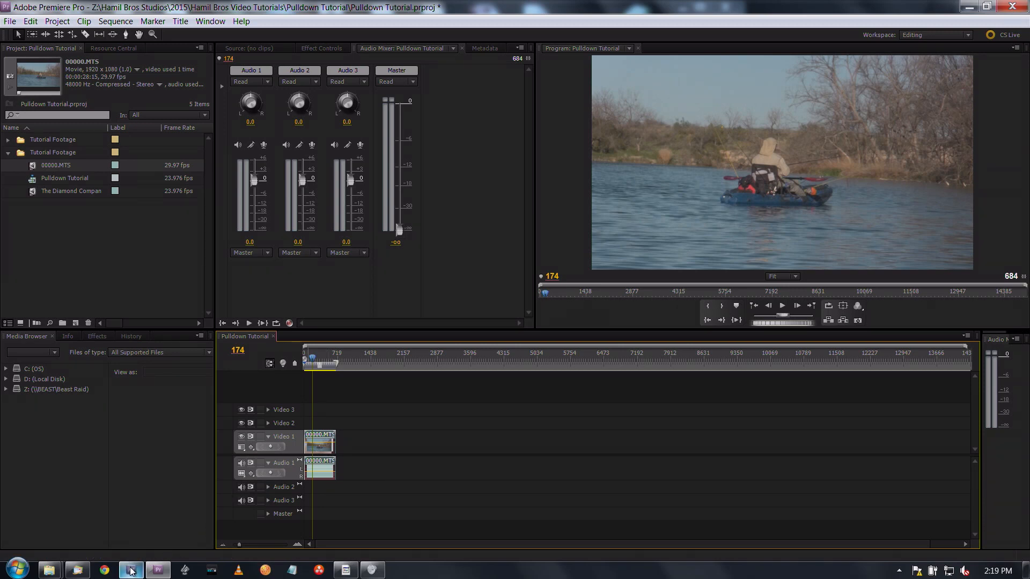
- Switch to After Effects and create the 1920 x 1080 composition Comp 1 at 23.976 frames per second
{"action": "mouse_move", "coordinate": [132, 570]}
{"action": "left_click", "coordinate": [131, 570]}
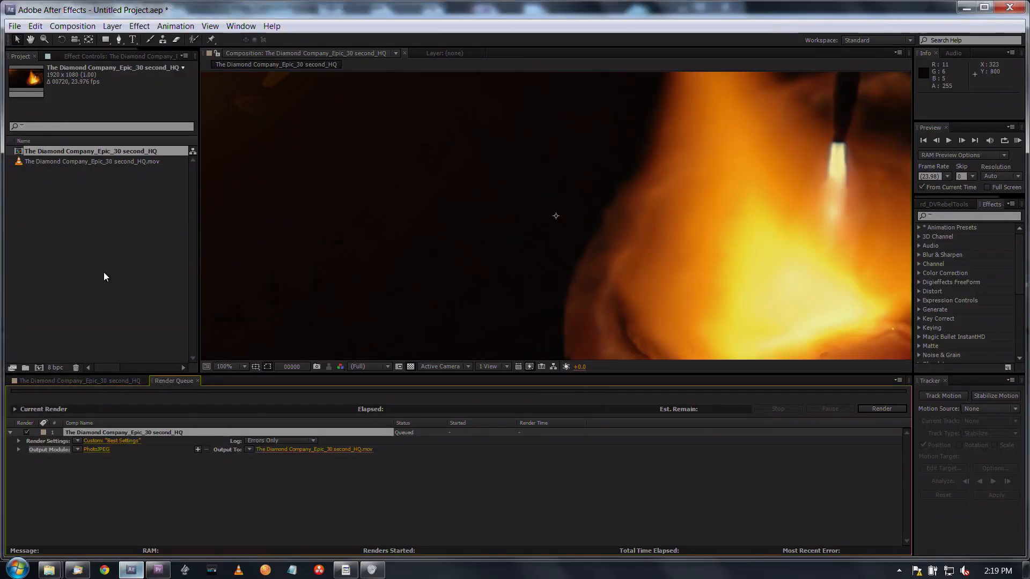
{"action": "left_click", "coordinate": [69, 256]}
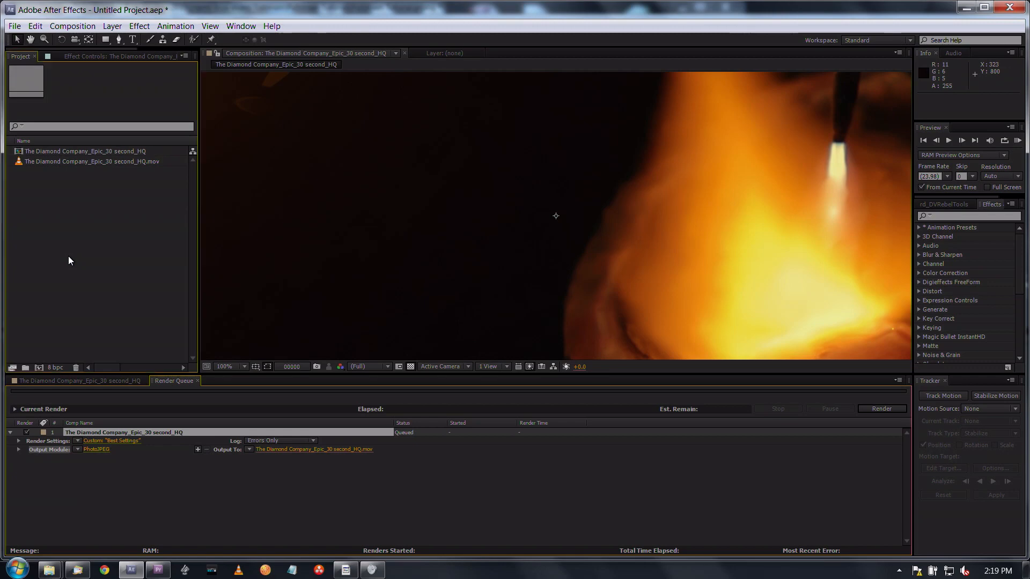
{"action": "left_click", "coordinate": [40, 366]}
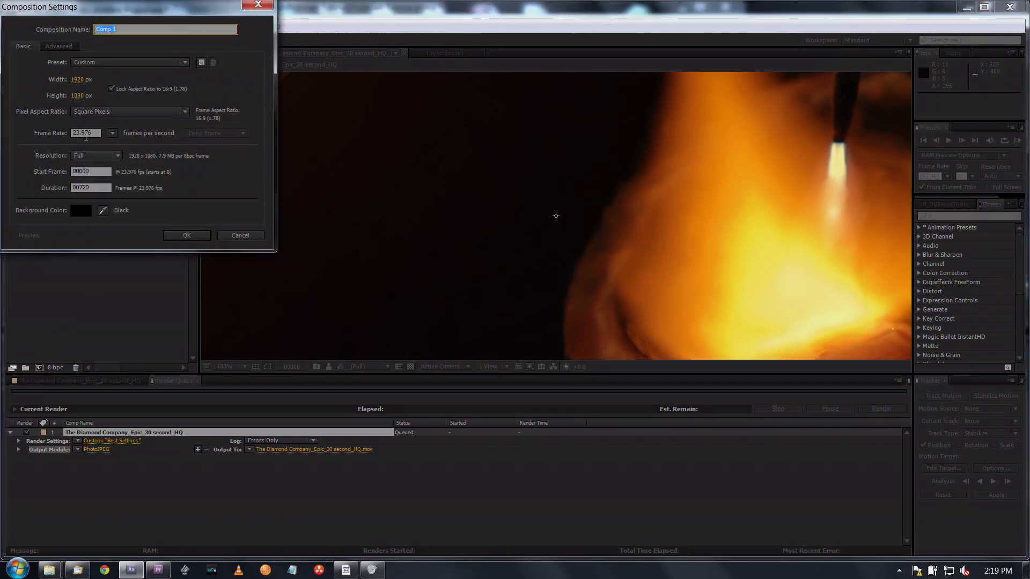
{"action": "left_click", "coordinate": [191, 236]}
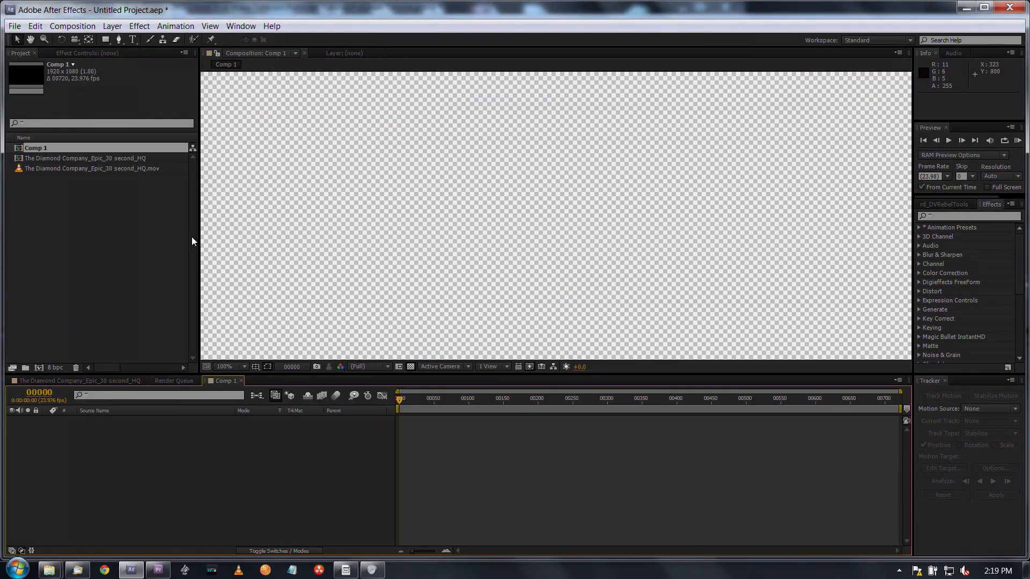
- Paste the copied 00000.MTS clip into Comp 1 and preview it at frame 99
{"action": "left_click", "coordinate": [36, 26]}
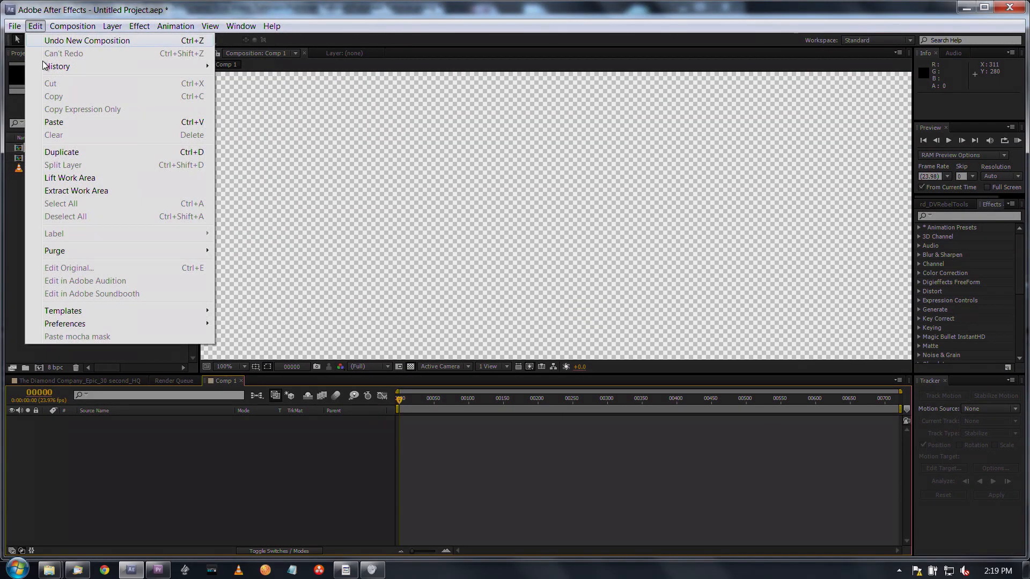
{"action": "left_click", "coordinate": [54, 122]}
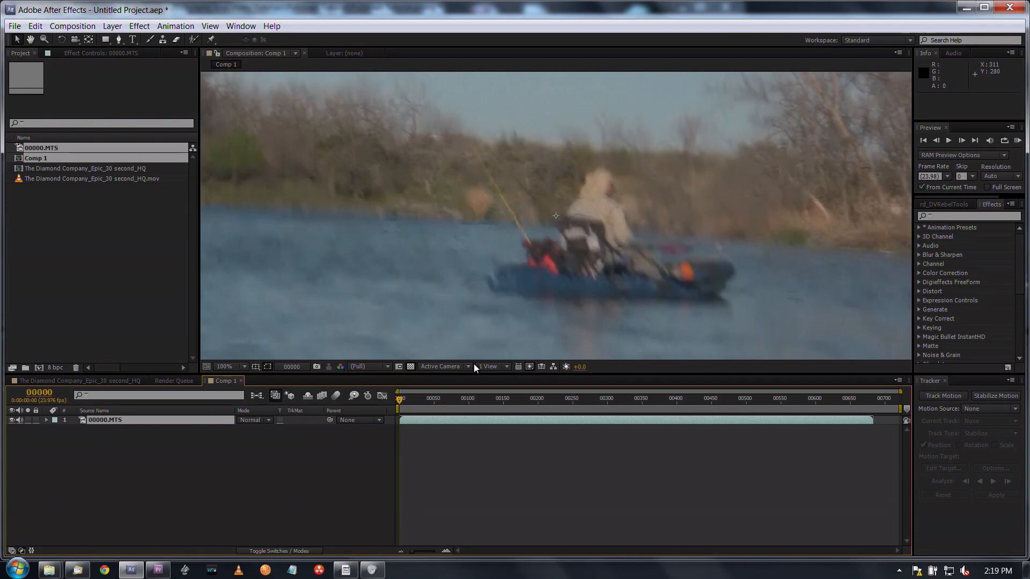
{"action": "left_click_drag", "start_coordinate": [441, 399], "coordinate": [467, 411]}
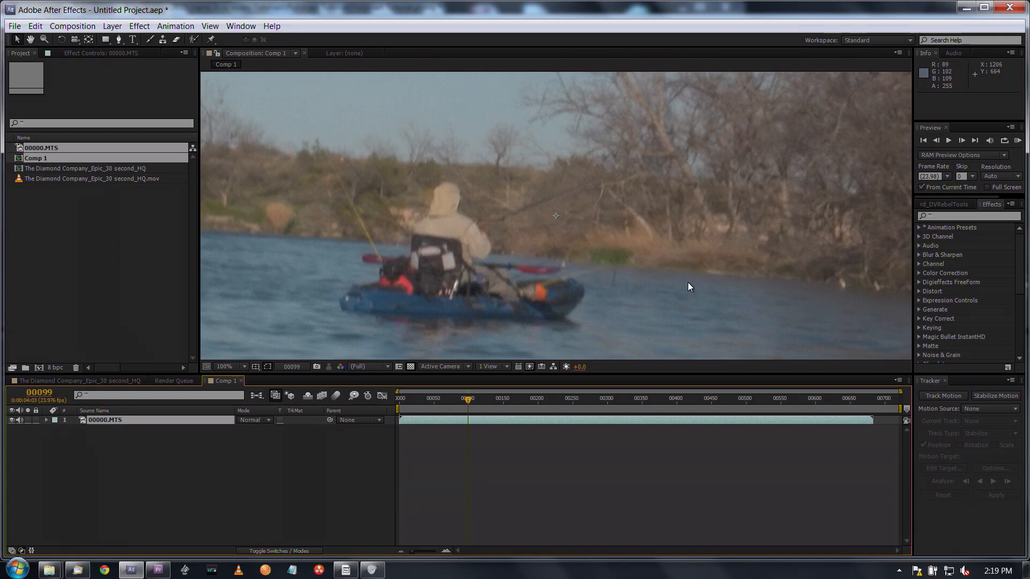
{"action": "left_click", "coordinate": [74, 228]}
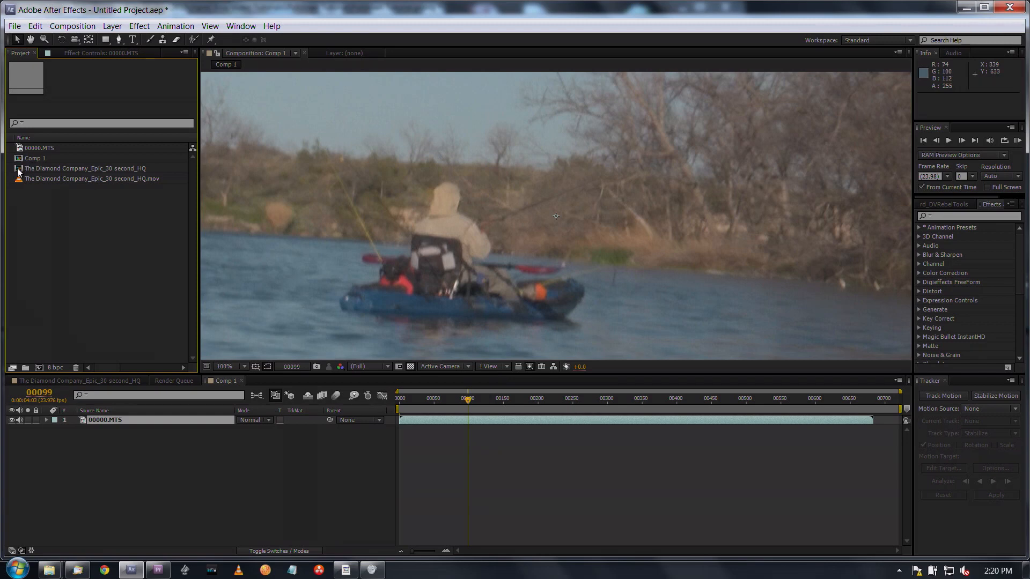
{"action": "left_click", "coordinate": [17, 146]}
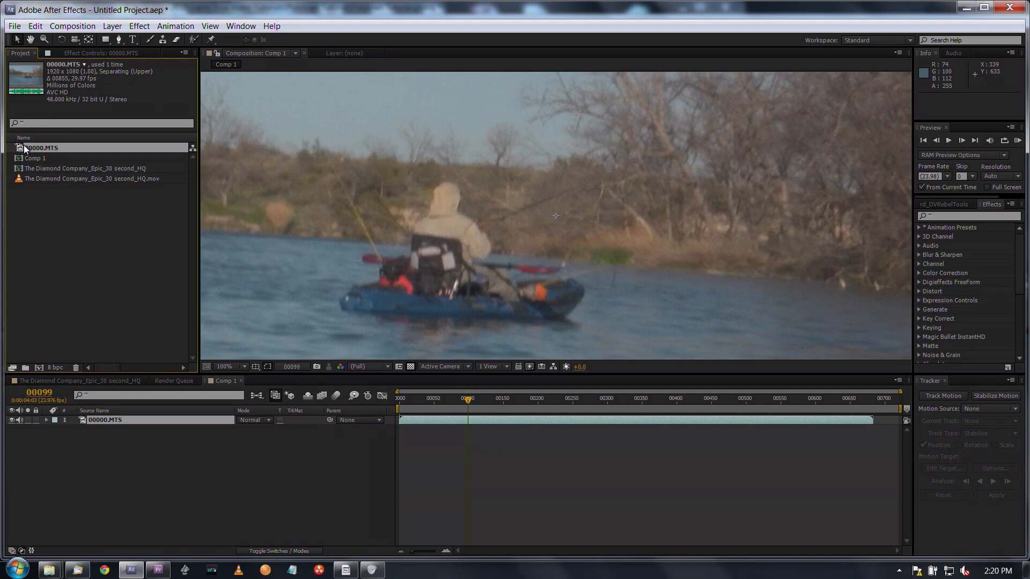
{"action": "right_click", "coordinate": [24, 145]}
{"action": "right_click", "coordinate": [20, 146]}
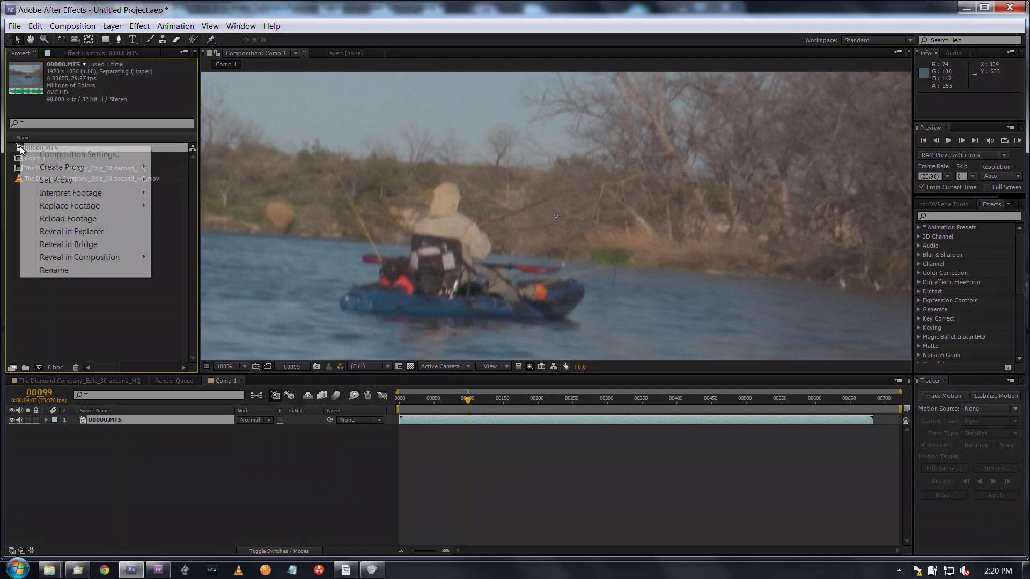
{"action": "mouse_move", "coordinate": [80, 197]}
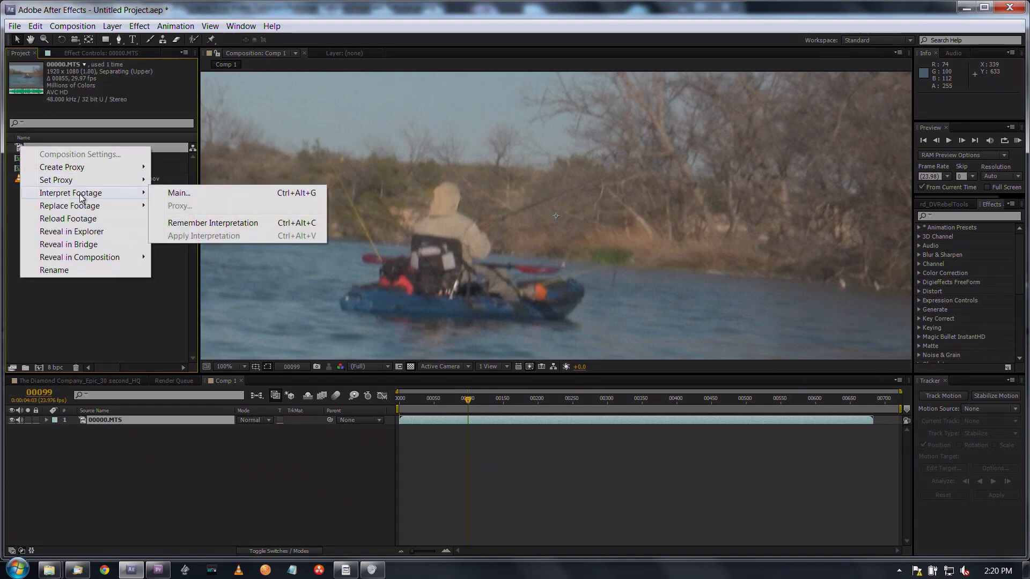
{"action": "left_click", "coordinate": [17, 154]}
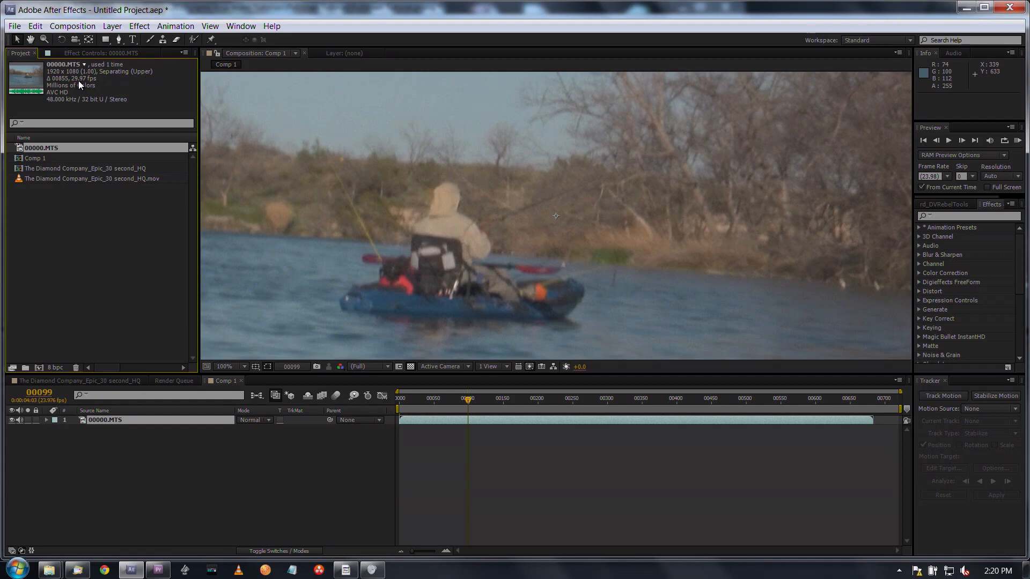
- Interpret the 00000.MTS footage by guessing its 3:2 pulldown, removing the WWSSW phase, and apply the interpretation
{"action": "right_click", "coordinate": [19, 149]}
{"action": "mouse_move", "coordinate": [55, 199]}
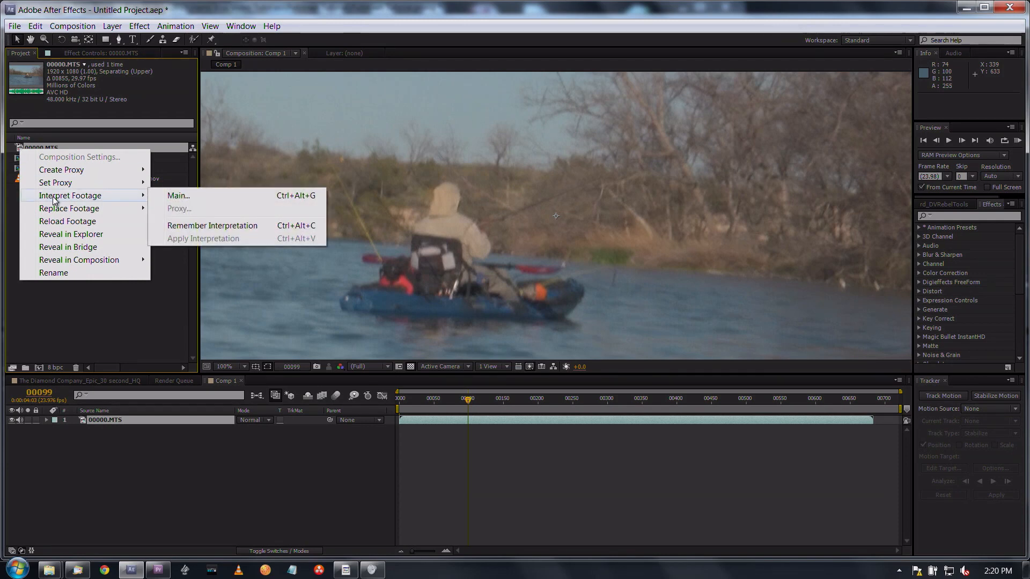
{"action": "left_click", "coordinate": [179, 197]}
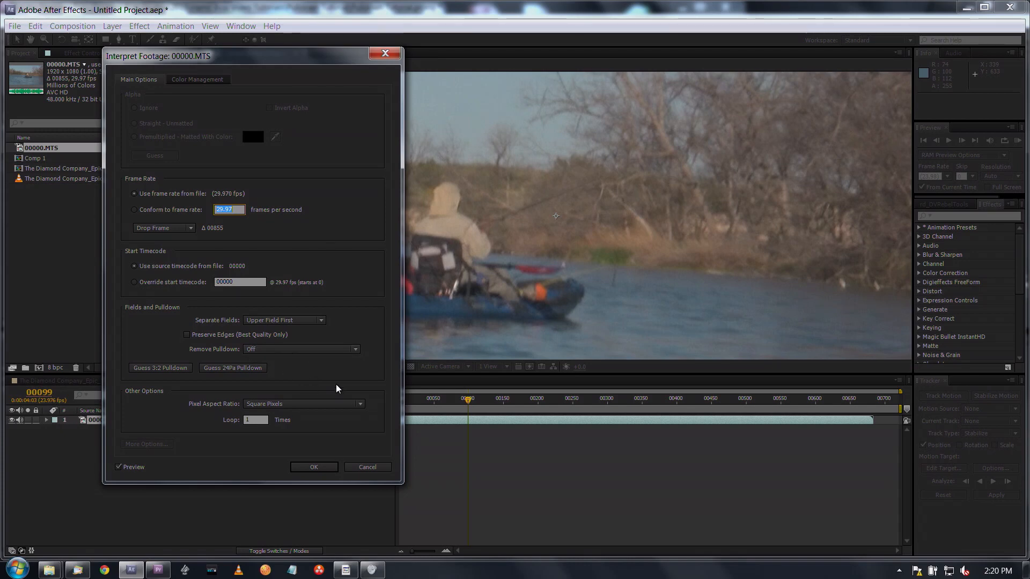
{"action": "left_click", "coordinate": [168, 371]}
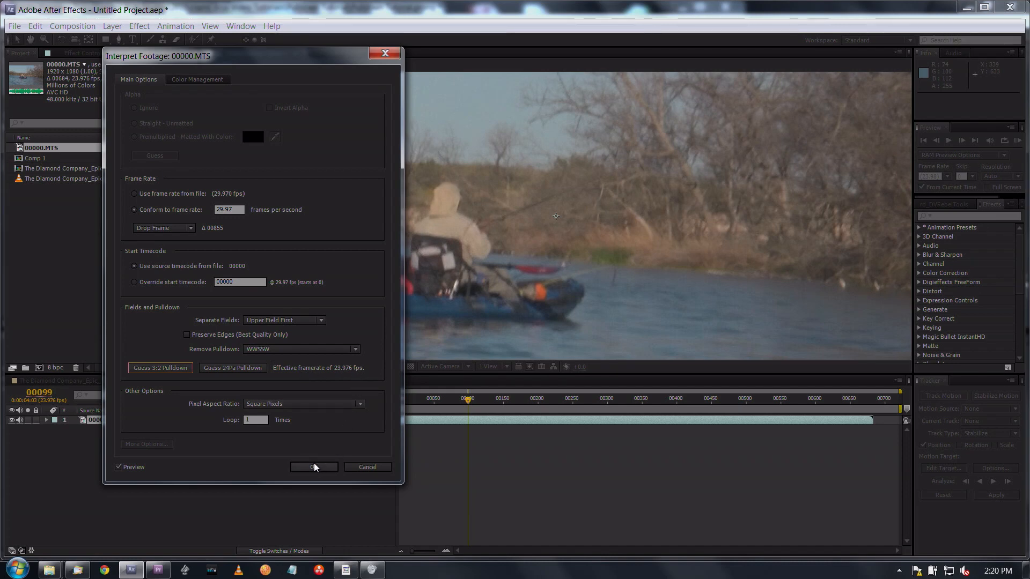
{"action": "left_click", "coordinate": [327, 470]}
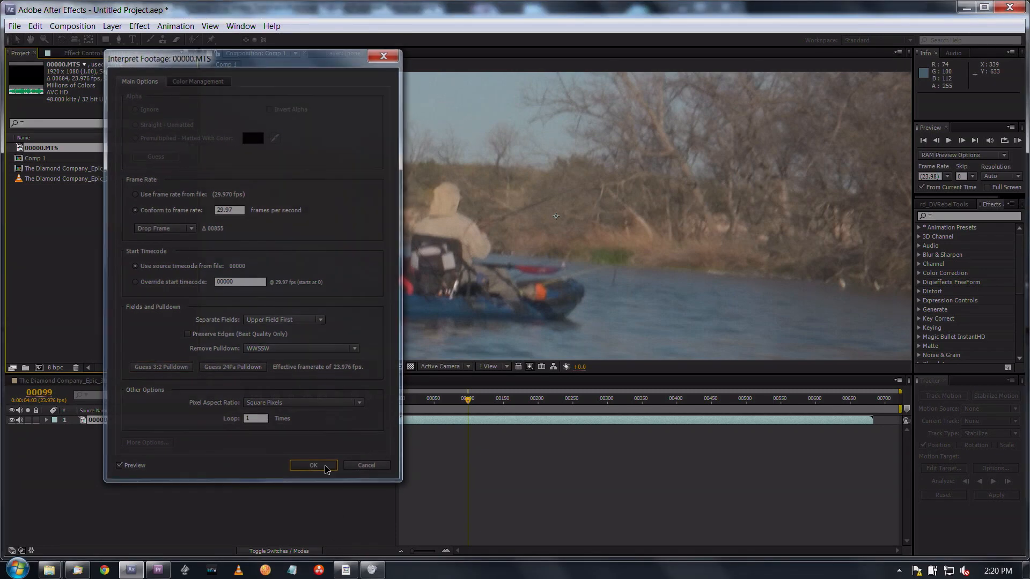